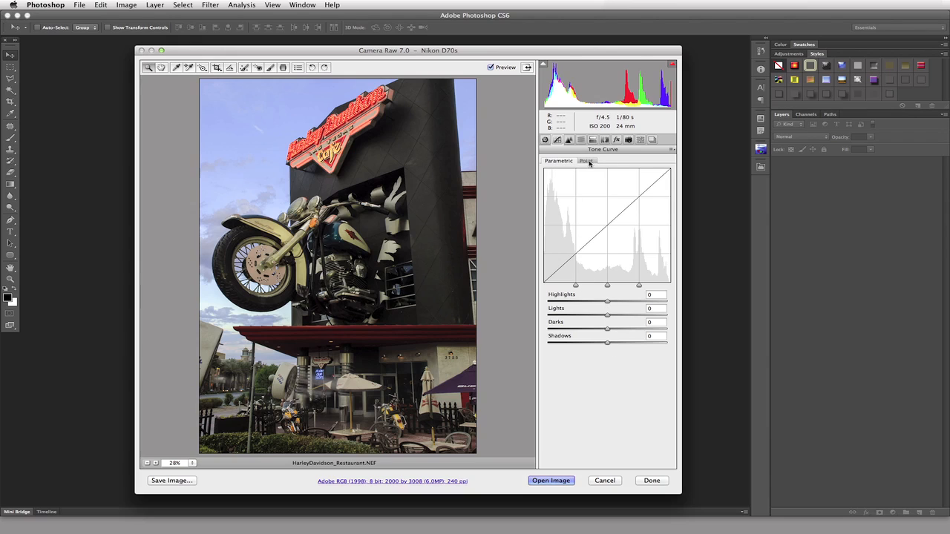
# Switch the Tone Curve to the Point tab and open the Curve preset list
pyautogui.click(591, 162)
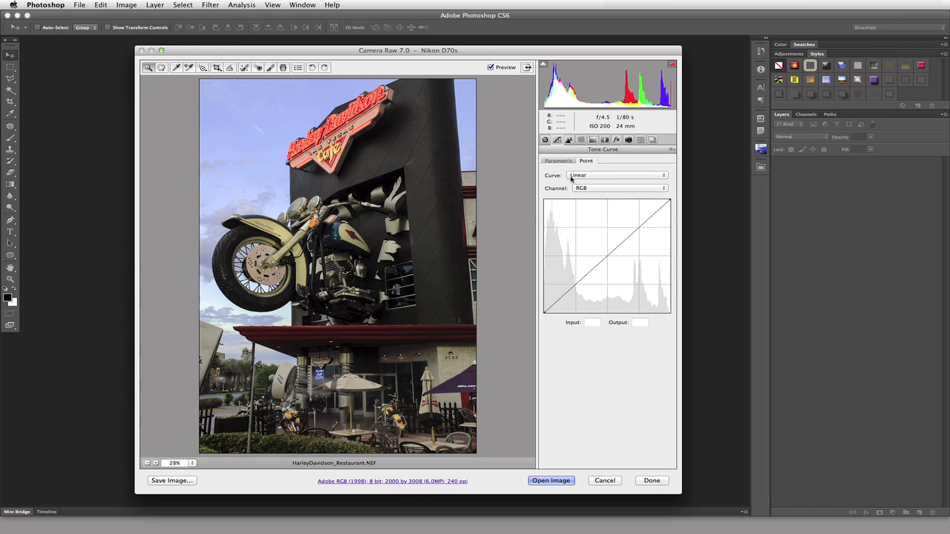
pyautogui.click(598, 179)
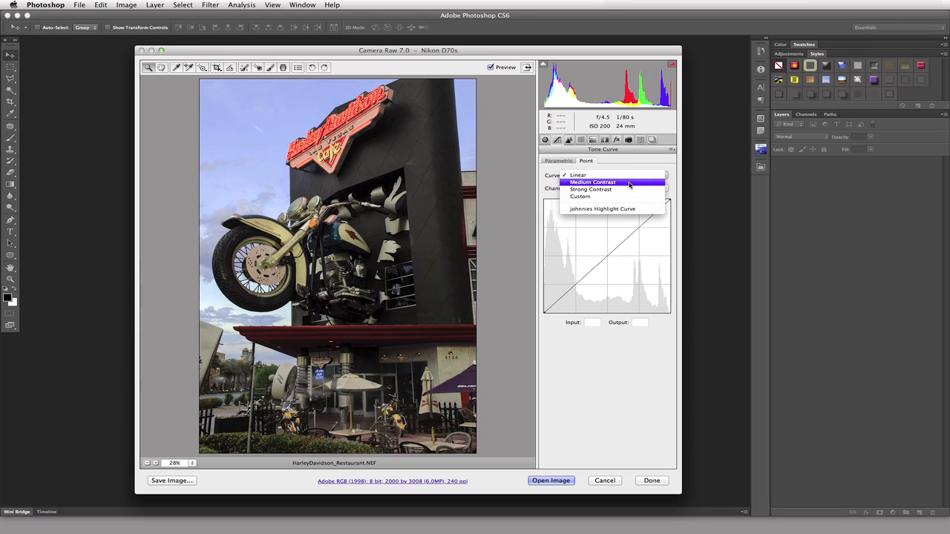
# Try Medium Contrast and Strong Contrast, then apply the saved Johnnies Highlight Curve preset
pyautogui.click(628, 182)
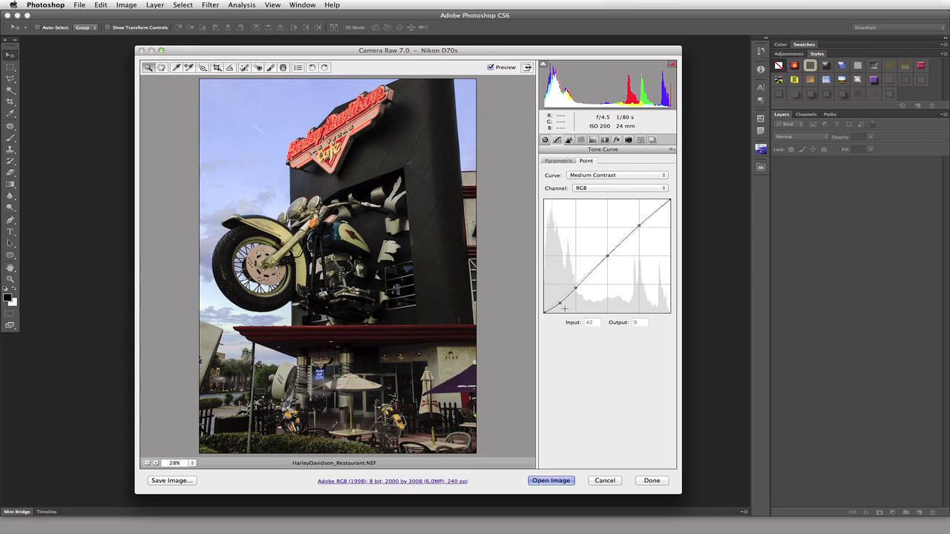
pyautogui.click(628, 175)
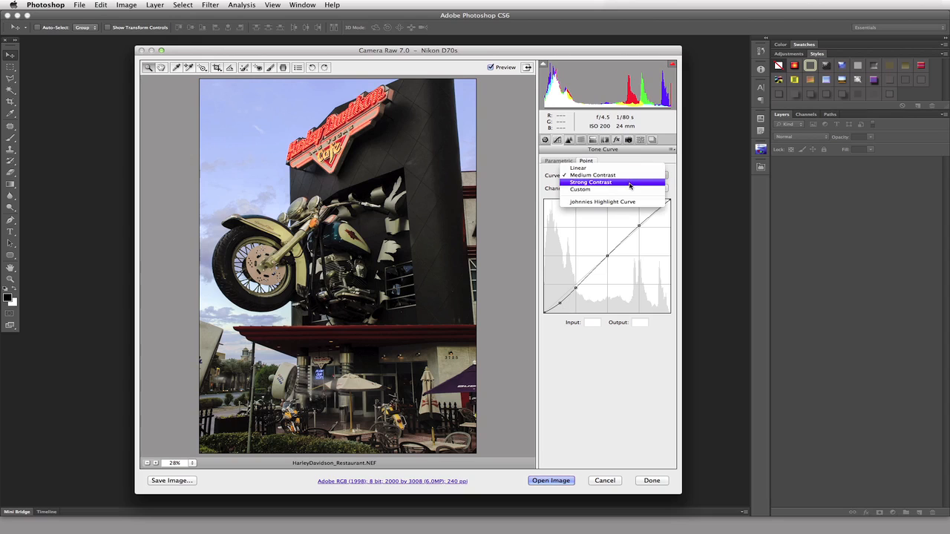
pyautogui.click(629, 185)
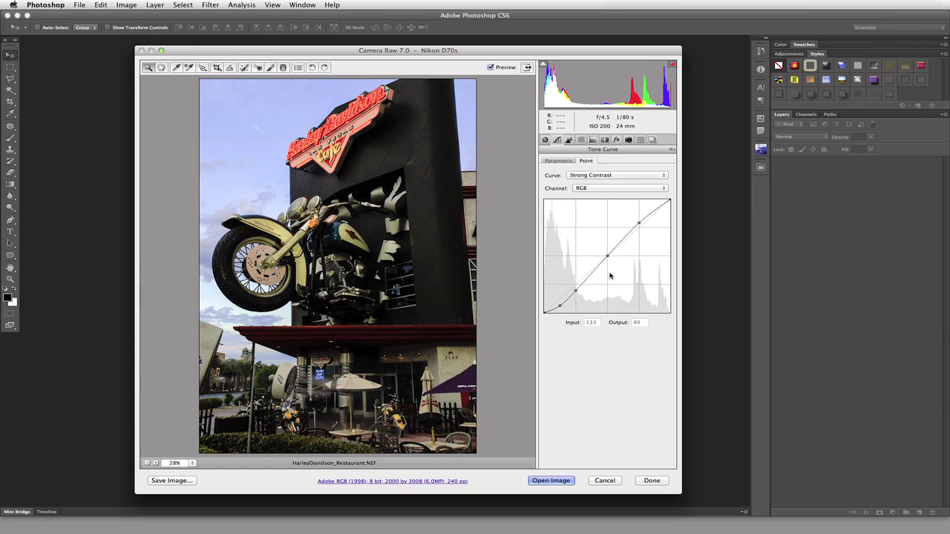
pyautogui.click(626, 177)
pyautogui.click(628, 183)
pyautogui.click(642, 178)
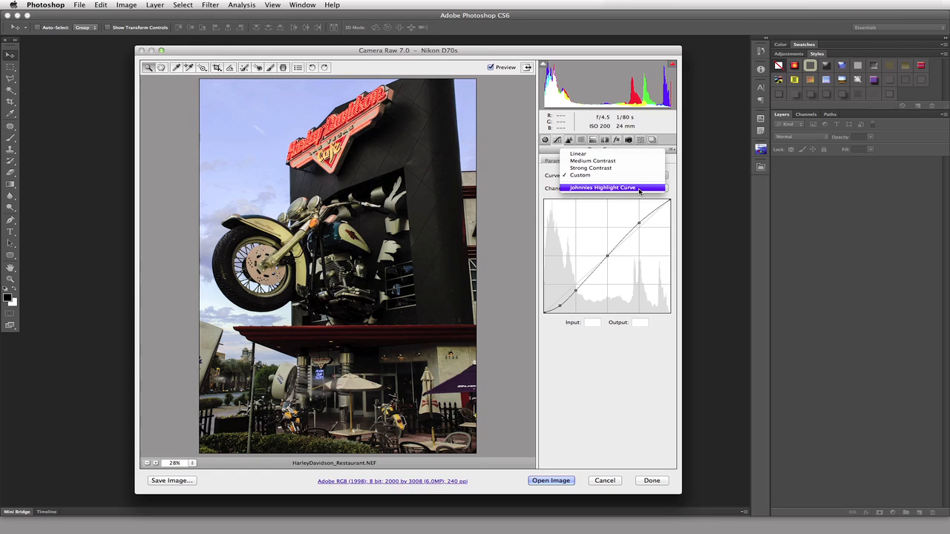
pyautogui.click(639, 189)
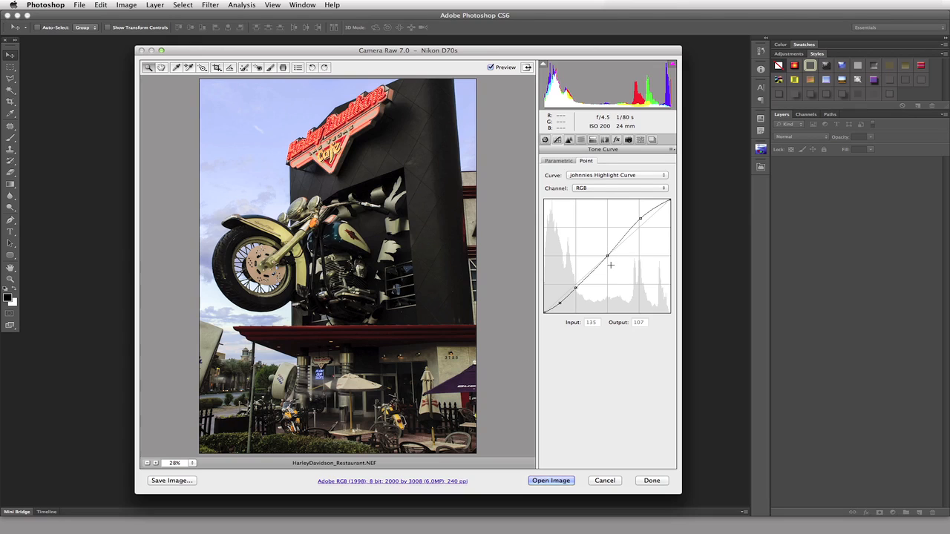
# View the point curve for the Red, Green and Blue channels in turn
pyautogui.click(631, 190)
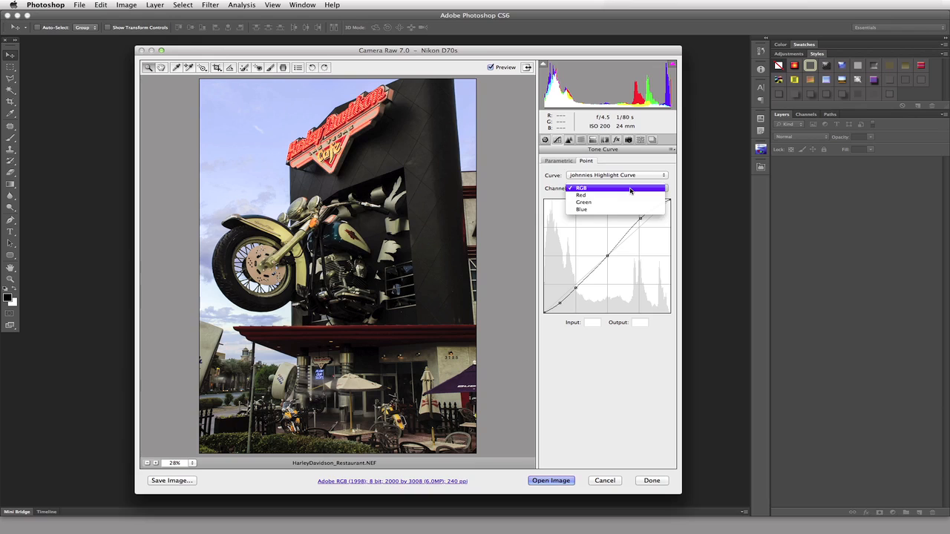
pyautogui.click(630, 196)
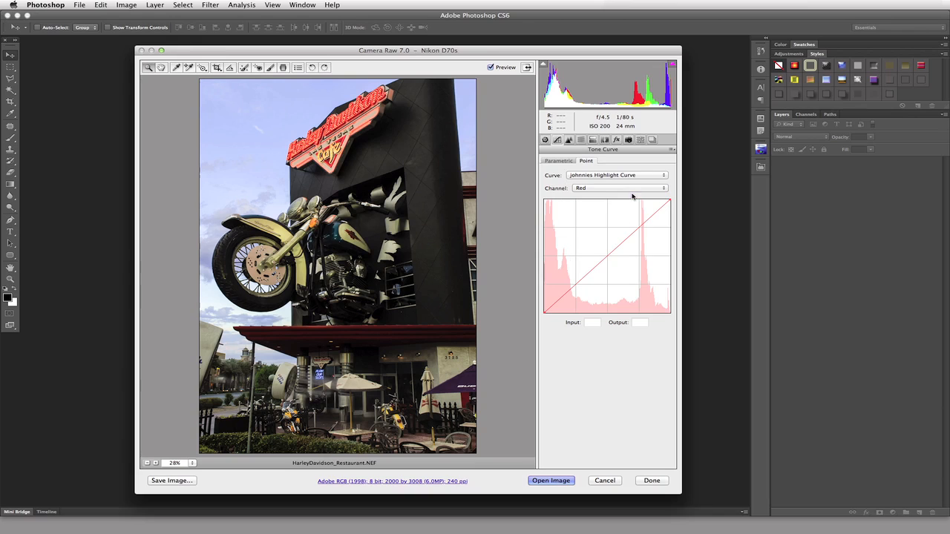
pyautogui.click(633, 190)
pyautogui.click(634, 194)
pyautogui.click(634, 193)
pyautogui.click(634, 196)
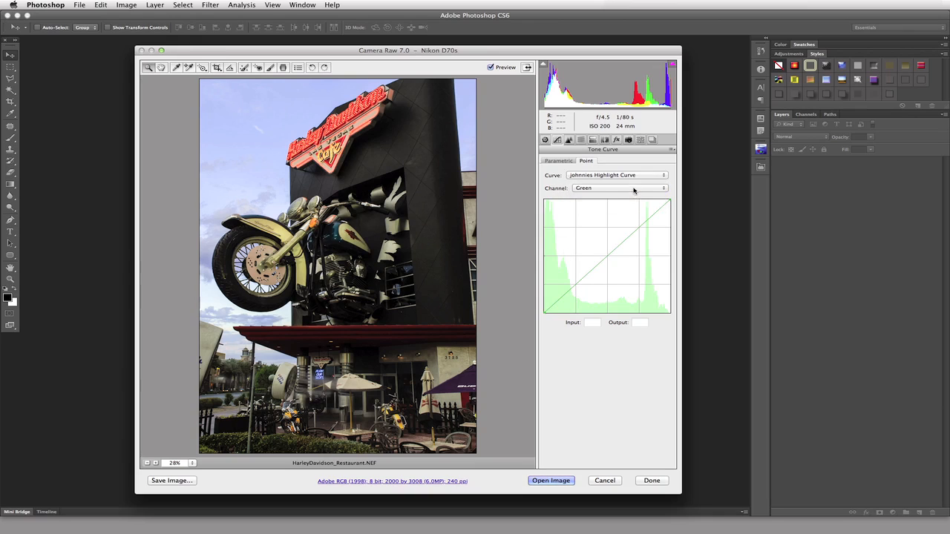
pyautogui.click(635, 191)
pyautogui.click(637, 196)
# Return to the RGB channel and reset the curve to Linear
pyautogui.click(637, 195)
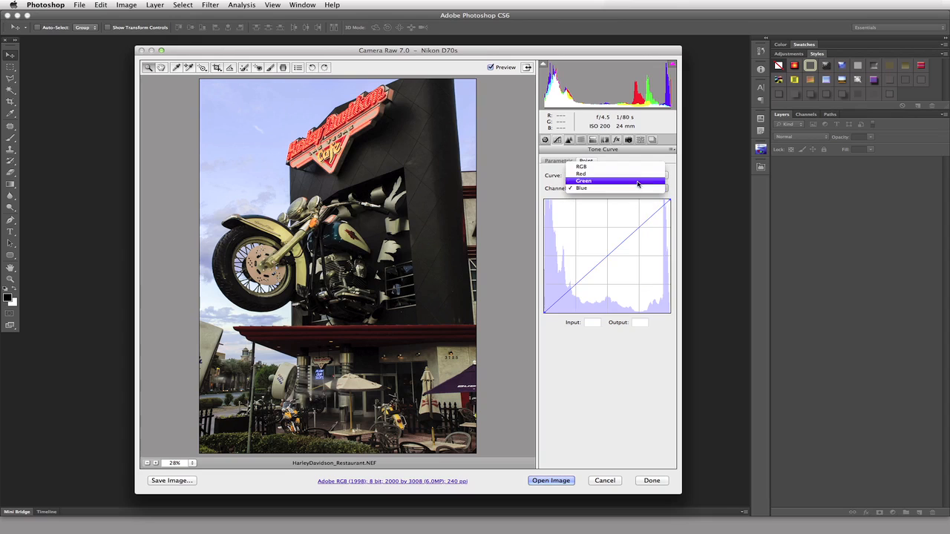
pyautogui.click(636, 172)
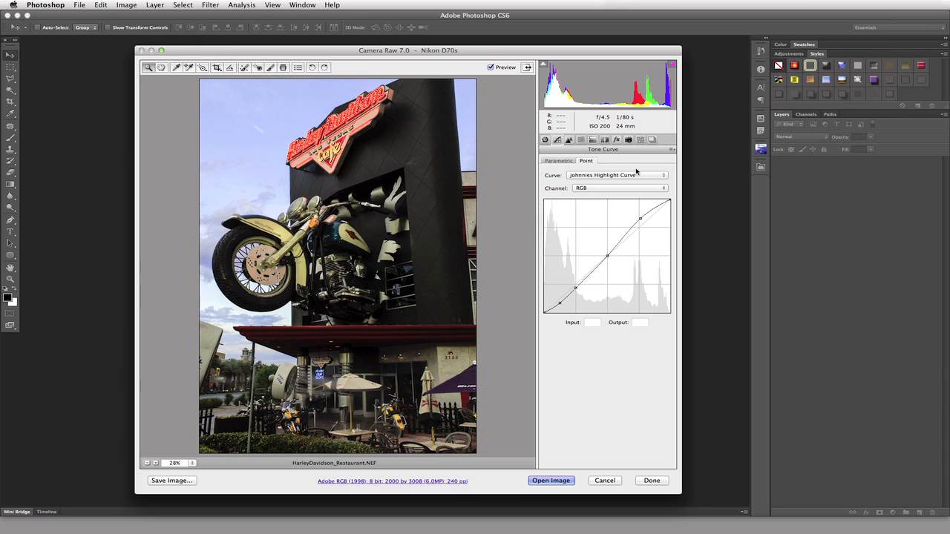
pyautogui.click(594, 176)
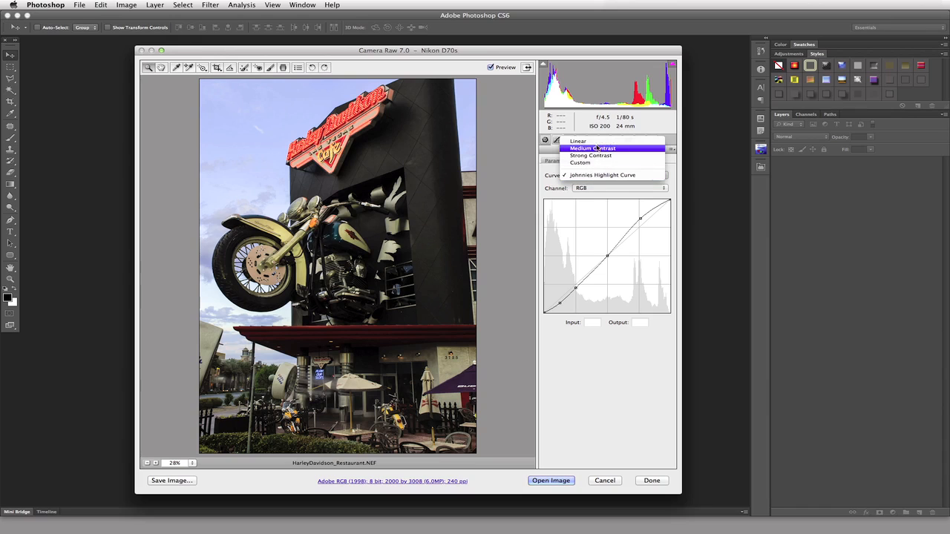
pyautogui.click(594, 143)
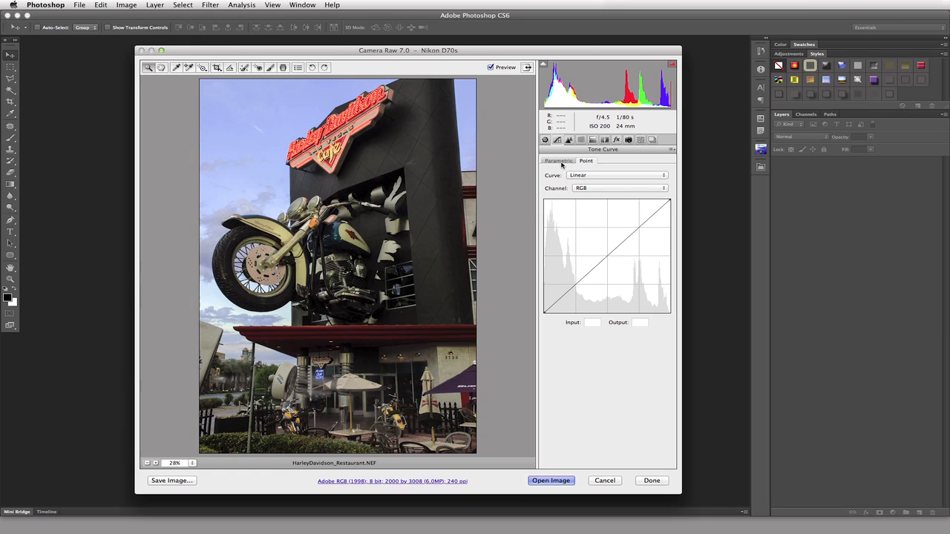
# Switch to the Parametric curve and set Darks to 40
pyautogui.click(563, 163)
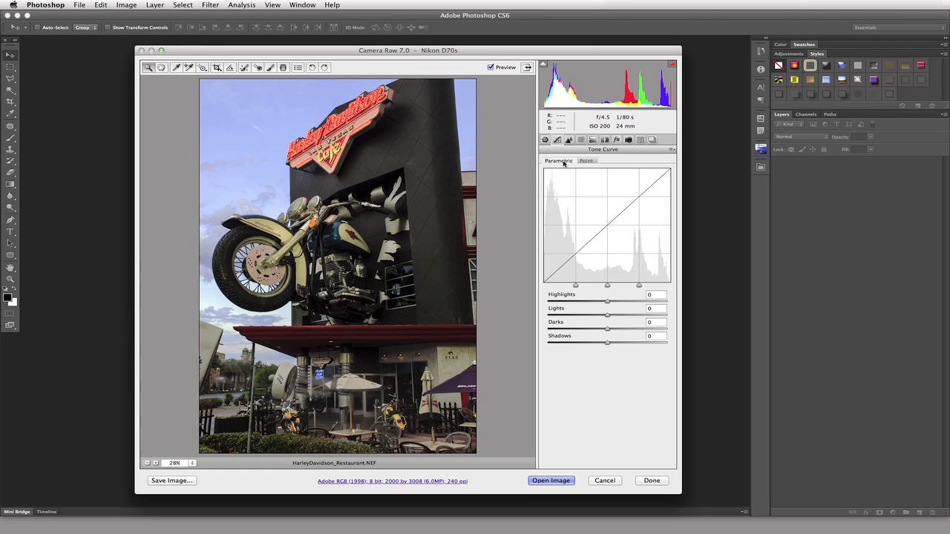
pyautogui.click(649, 322)
pyautogui.doubleClick(649, 322)
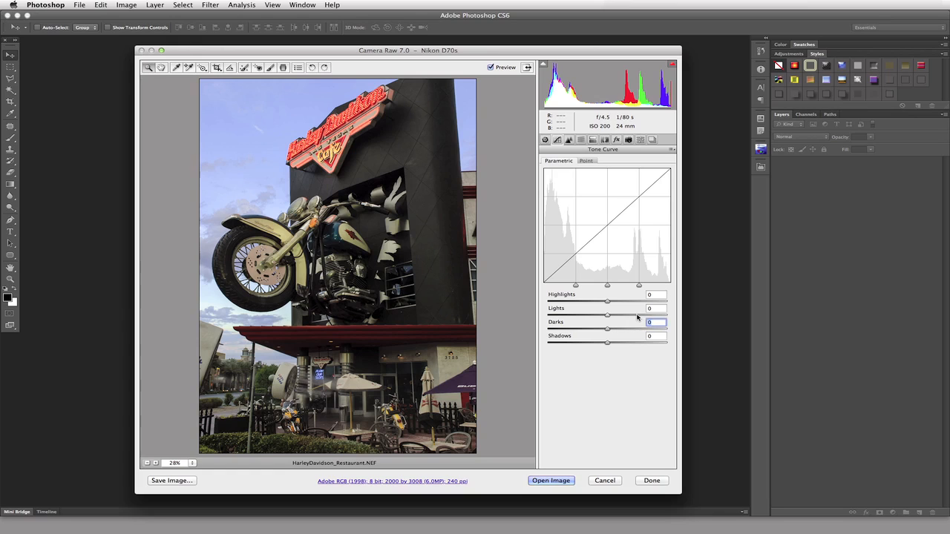
pyautogui.write('40')
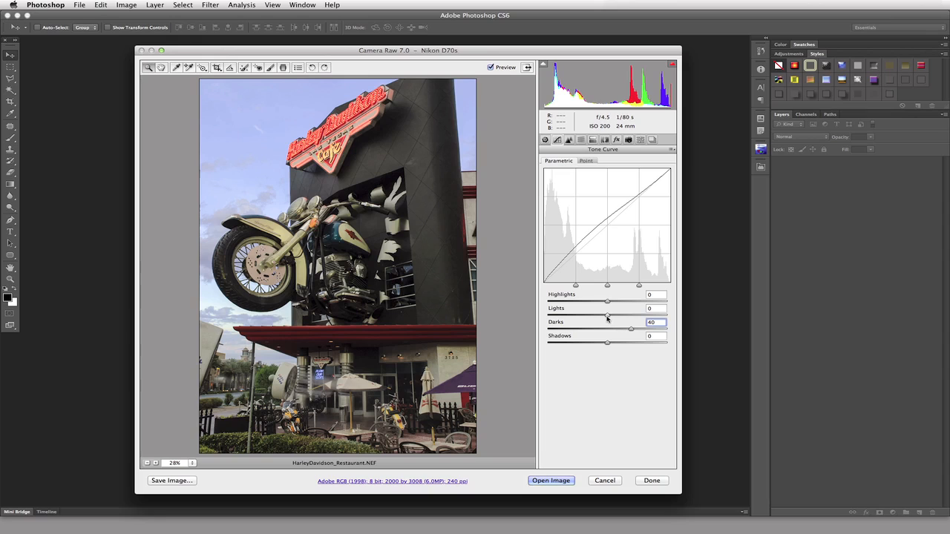
# Set Lights to -13, Highlights to +6 and Shadows to -20
pyautogui.moveTo(607, 318); pyautogui.dragTo(601, 316)
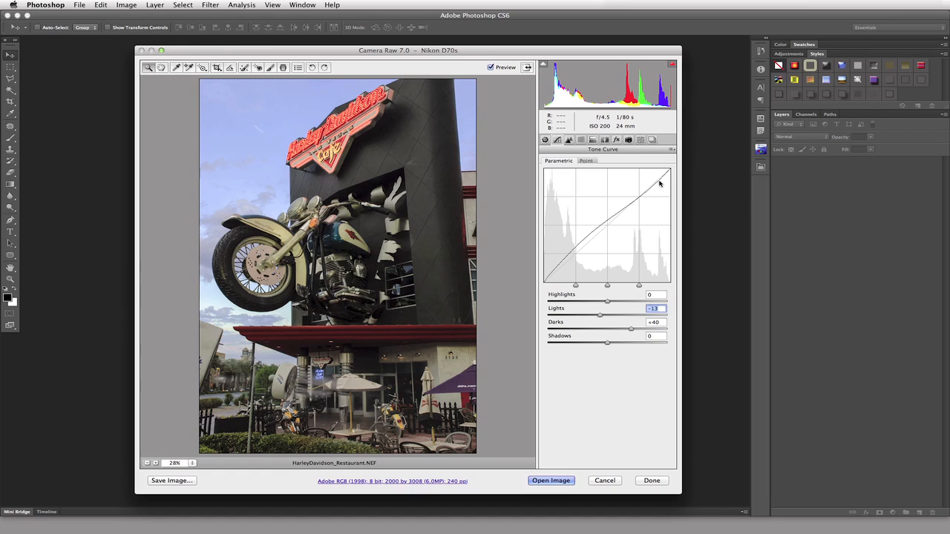
pyautogui.click(608, 303)
pyautogui.moveTo(608, 303); pyautogui.dragTo(611, 305)
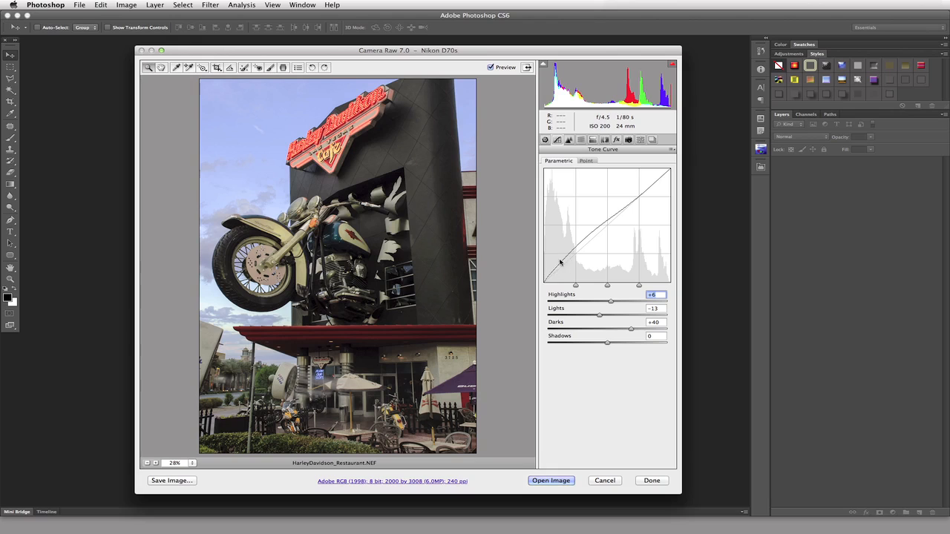
pyautogui.moveTo(607, 346); pyautogui.dragTo(594, 345)
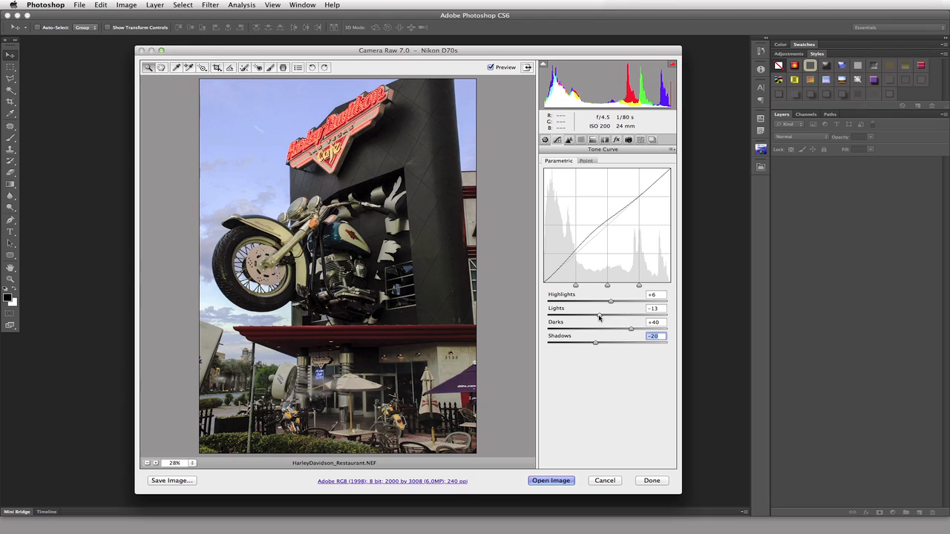
# Set the parametric Highlights to +6 and Lights to -13
pyautogui.moveTo(599, 316); pyautogui.dragTo(593, 318)
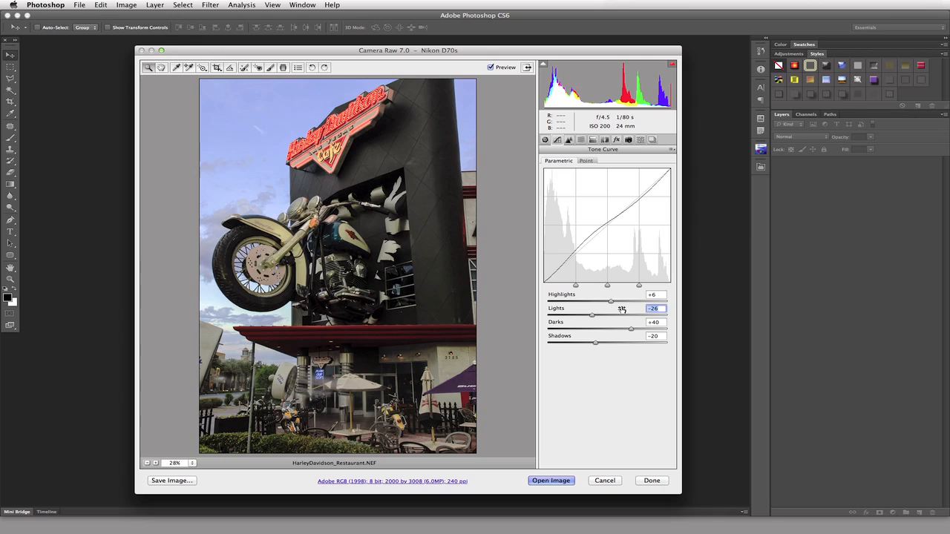
pyautogui.click(613, 303)
pyautogui.moveTo(612, 302); pyautogui.dragTo(619, 303)
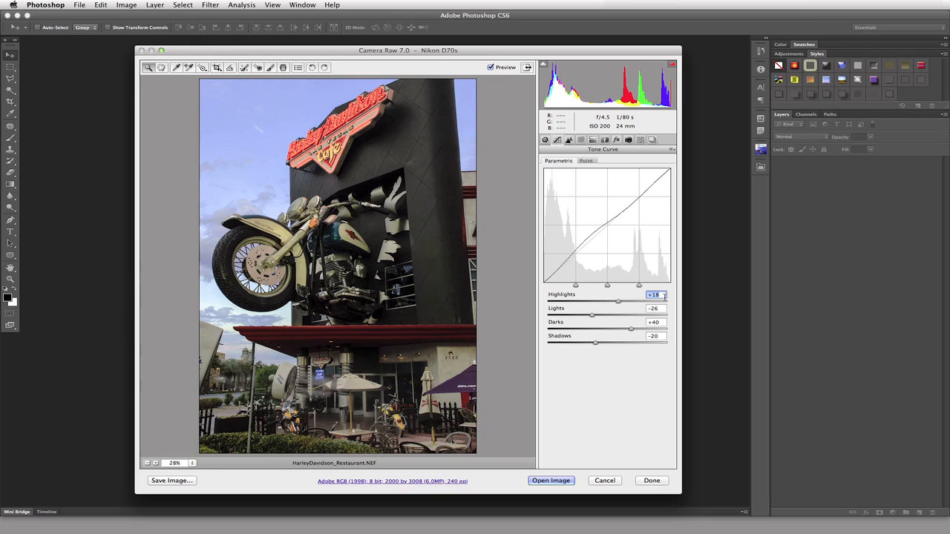
pyautogui.write('6')
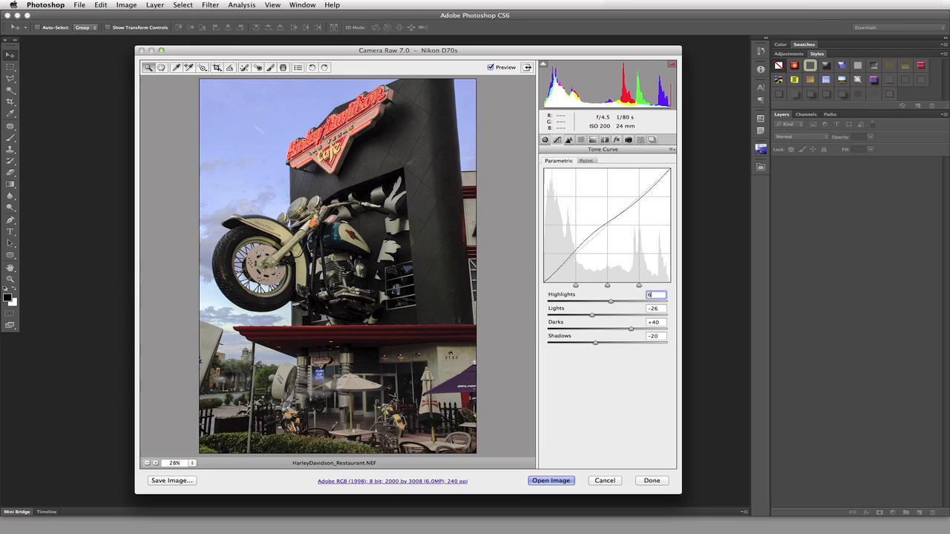
pyautogui.click(656, 308)
pyautogui.write('-13')
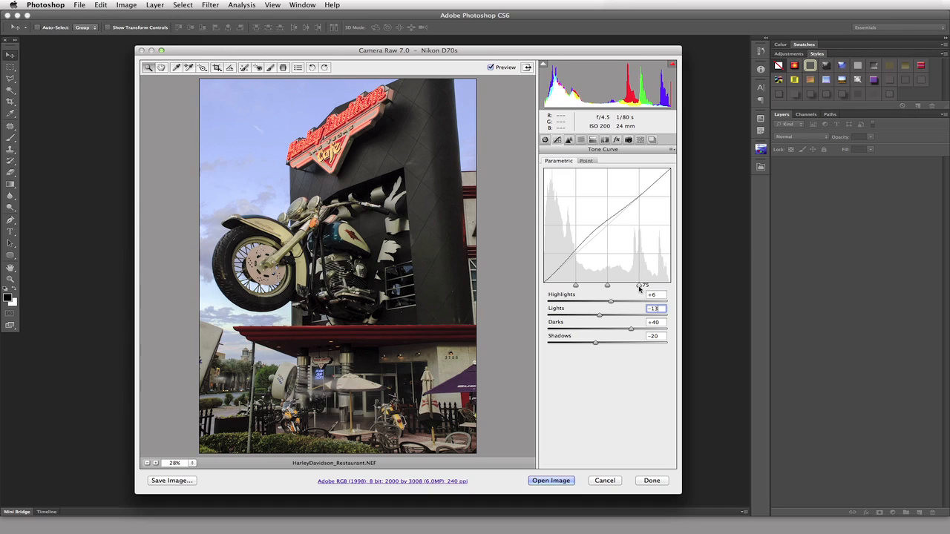
# Move the shadows split point, then reset Highlights and Lights to 0 and shift the split left
pyautogui.moveTo(577, 287)
pyautogui.moveTo(577, 287); pyautogui.dragTo(643, 290)
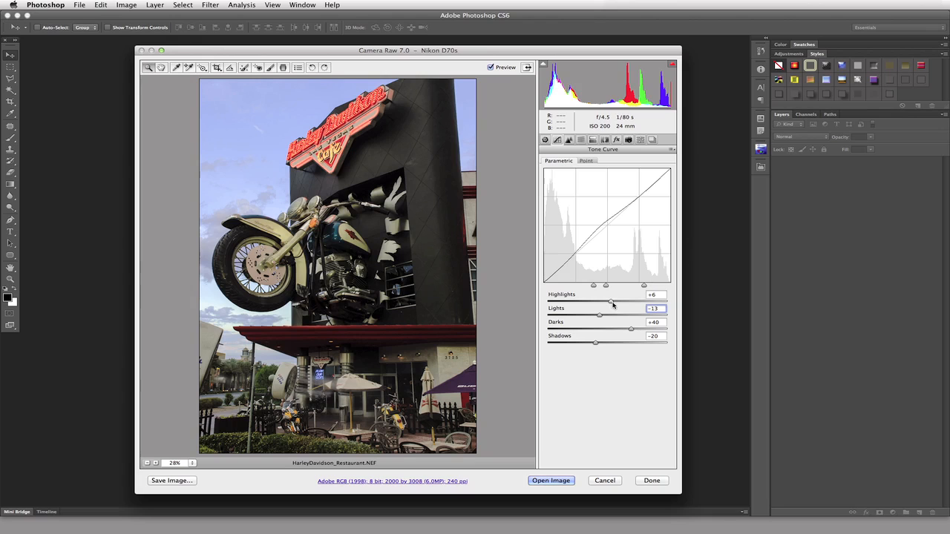
pyautogui.hotkey('shift', 'Tab')
pyautogui.write('0')
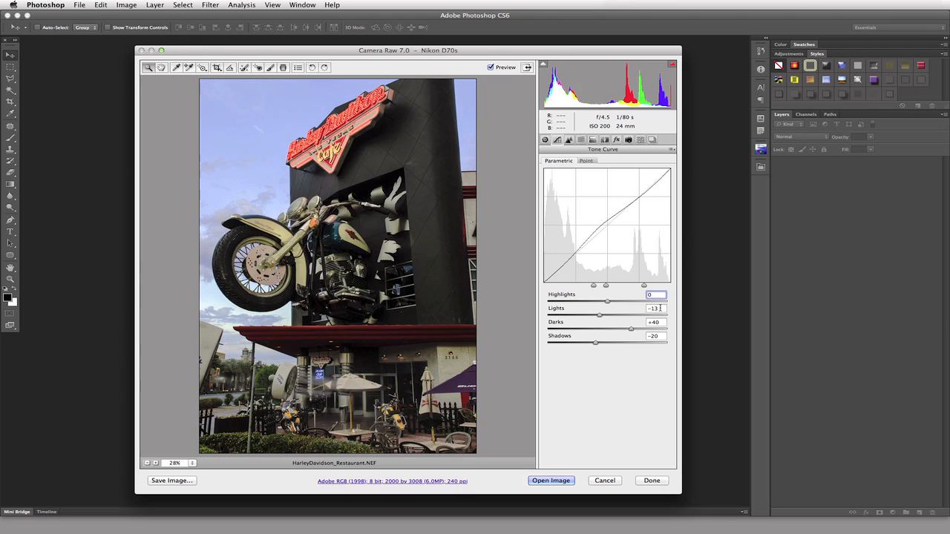
pyautogui.moveTo(661, 308); pyautogui.dragTo(639, 316)
pyautogui.write('0')
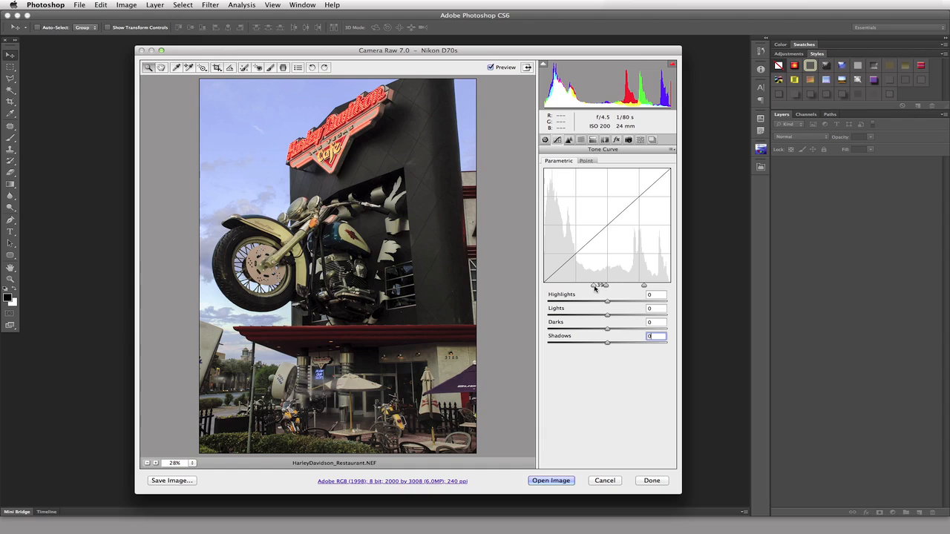
pyautogui.moveTo(595, 285); pyautogui.dragTo(576, 288)
# Switch to the Point curve and apply the Medium Contrast preset
pyautogui.click(607, 286)
pyautogui.click(585, 160)
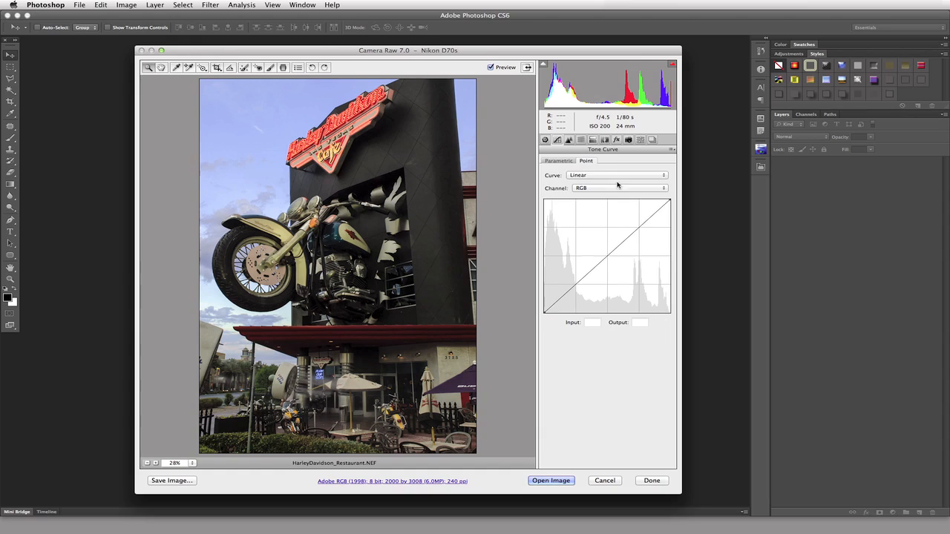
pyautogui.click(620, 175)
pyautogui.click(623, 182)
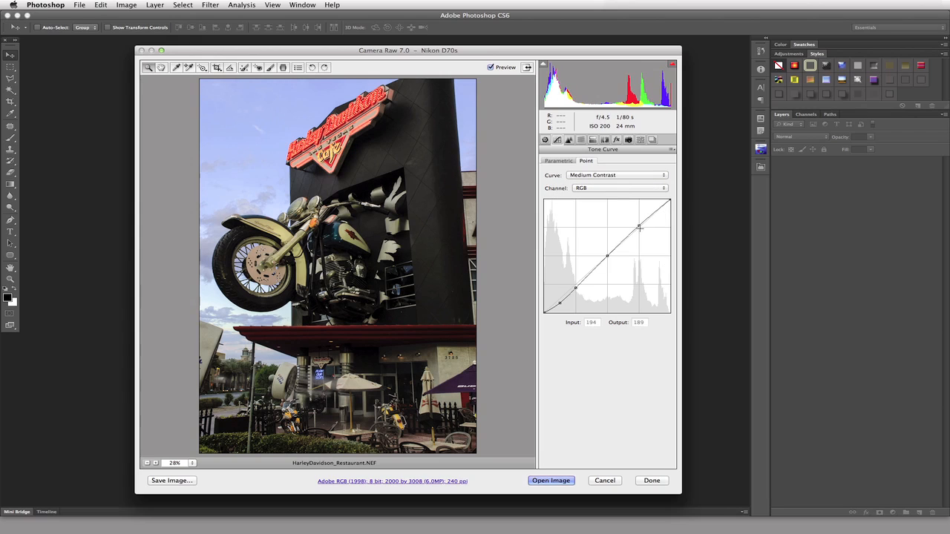
# Raise the upper curve point to output 202 and the lower point to output 60
pyautogui.click(639, 225)
pyautogui.press('Up')
pyautogui.press('Up')
pyautogui.press('Up')
pyautogui.press('Up')
pyautogui.press('Up')
pyautogui.press('Up')
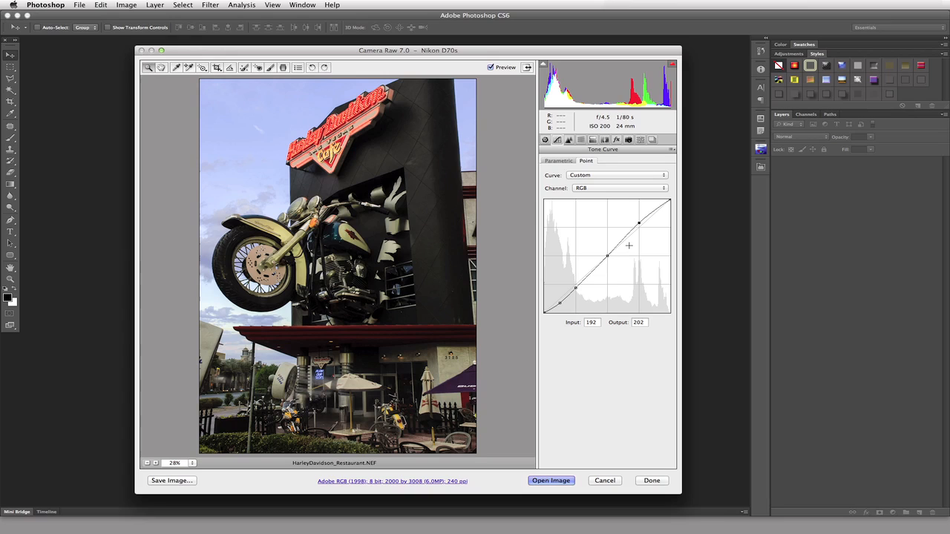
pyautogui.click(576, 287)
pyautogui.moveTo(575, 287); pyautogui.dragTo(576, 286)
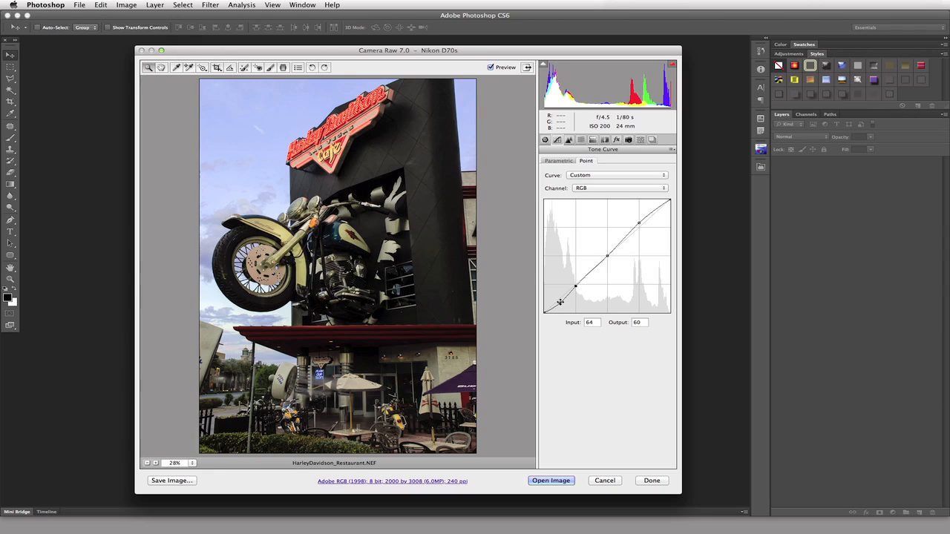
# Add a deep shadow point, lift a midpoint to 134, add a lower point, and compare Preview
pyautogui.moveTo(559, 301); pyautogui.dragTo(560, 293)
pyautogui.click(606, 255)
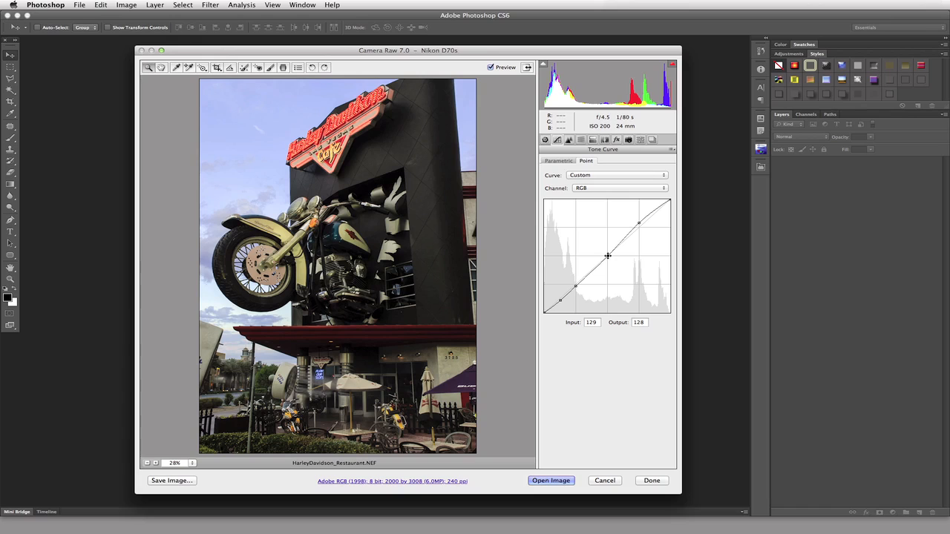
pyautogui.moveTo(607, 255); pyautogui.dragTo(608, 252)
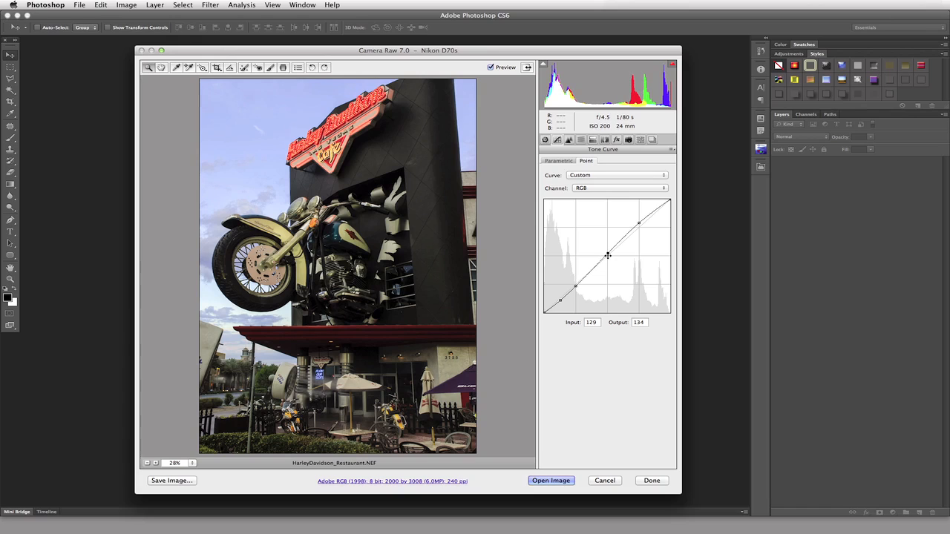
pyautogui.click(575, 285)
pyautogui.click(491, 67)
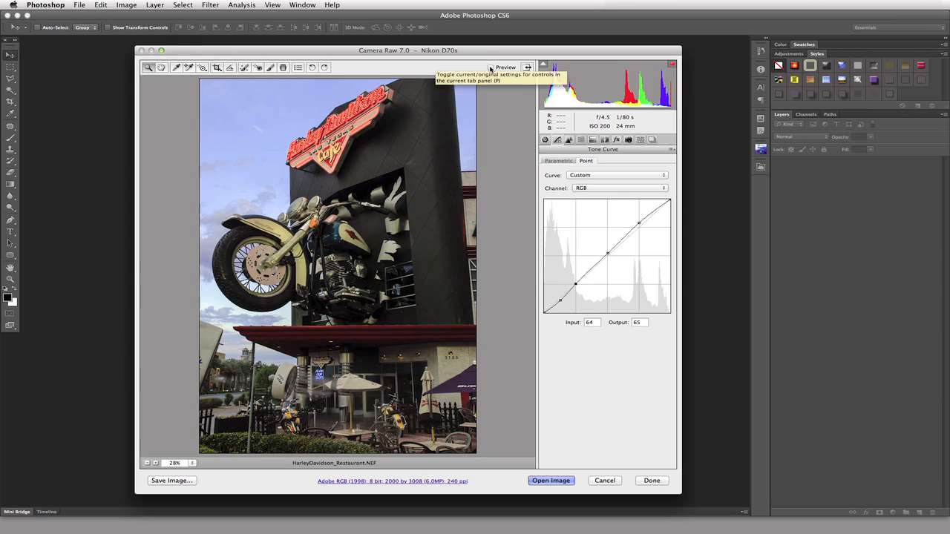
pyautogui.click(490, 68)
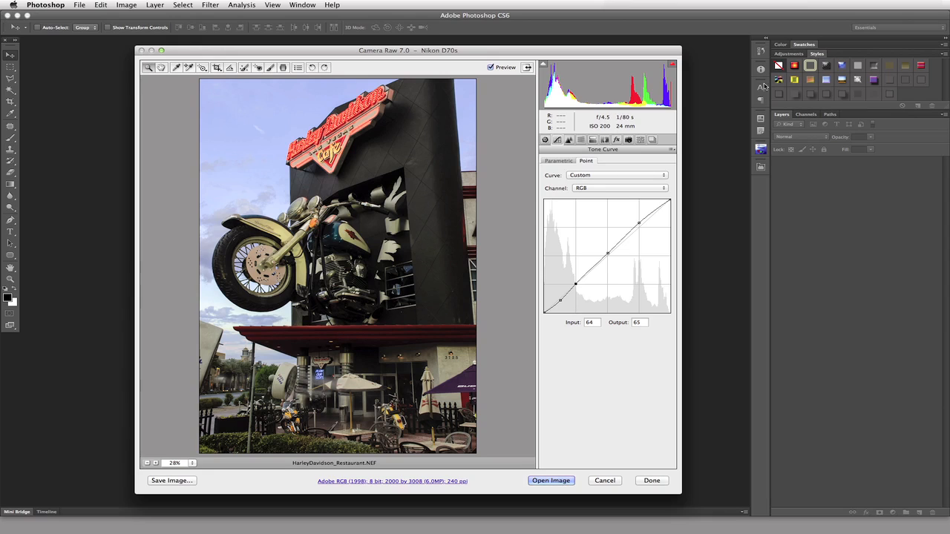
# Save only the Point Curve settings as a preset named 'John's New HL Curve'
pyautogui.click(673, 150)
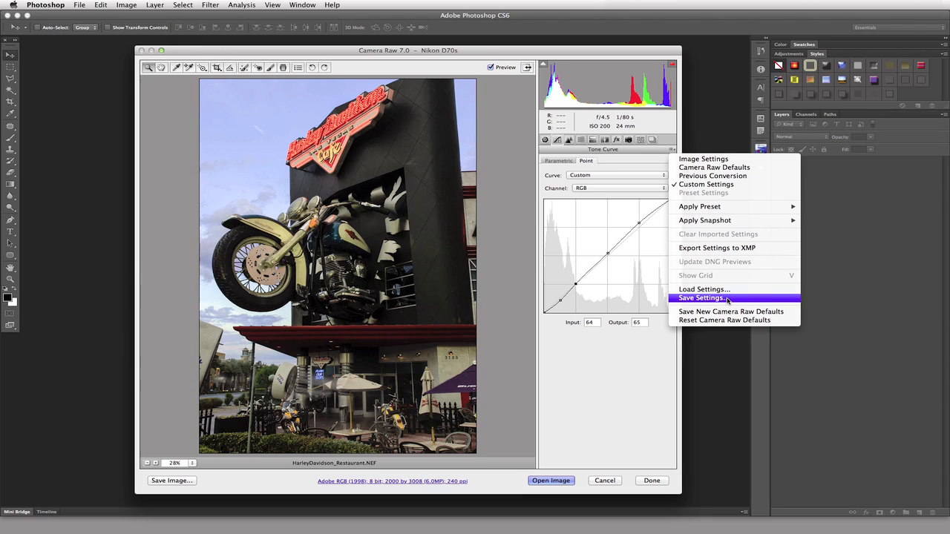
pyautogui.click(702, 297)
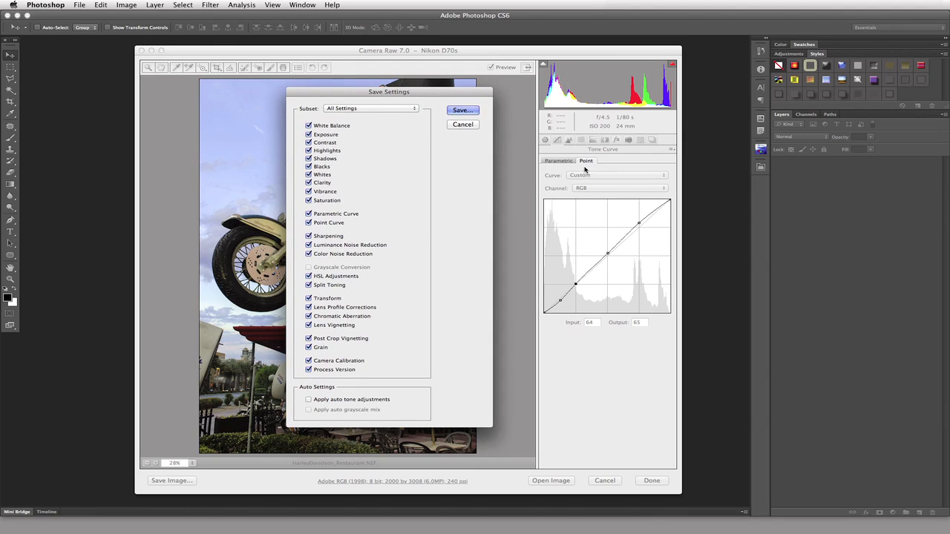
pyautogui.click(369, 108)
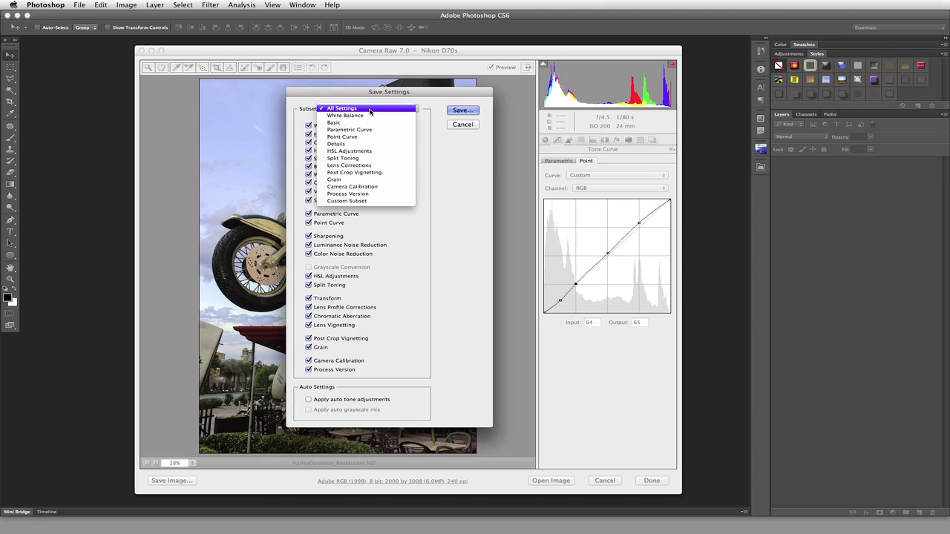
pyautogui.click(378, 139)
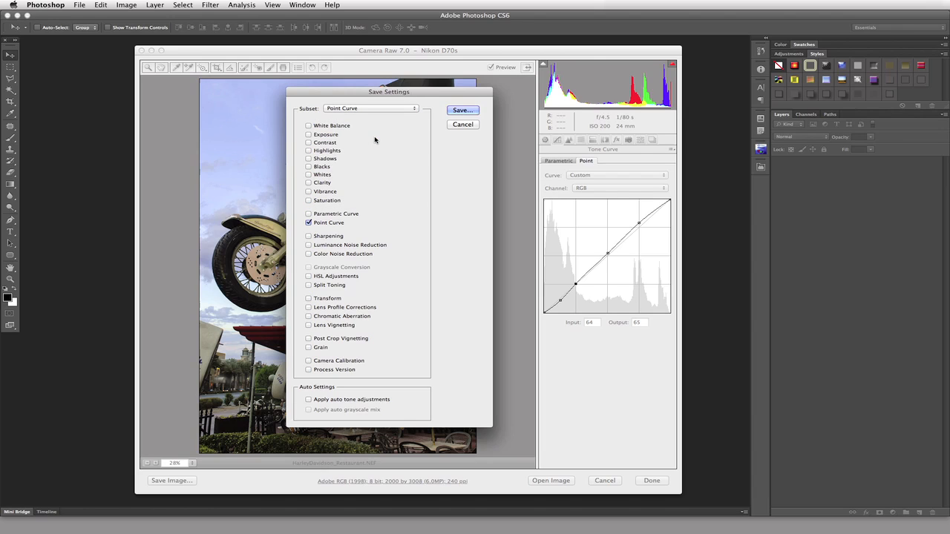
pyautogui.click(461, 110)
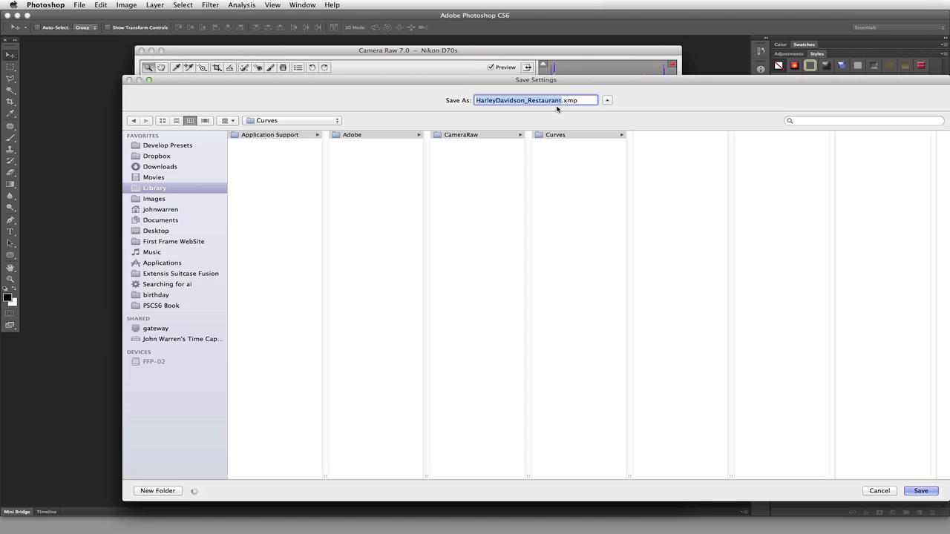
pyautogui.write("John's")
pyautogui.write(' New HL Curve')
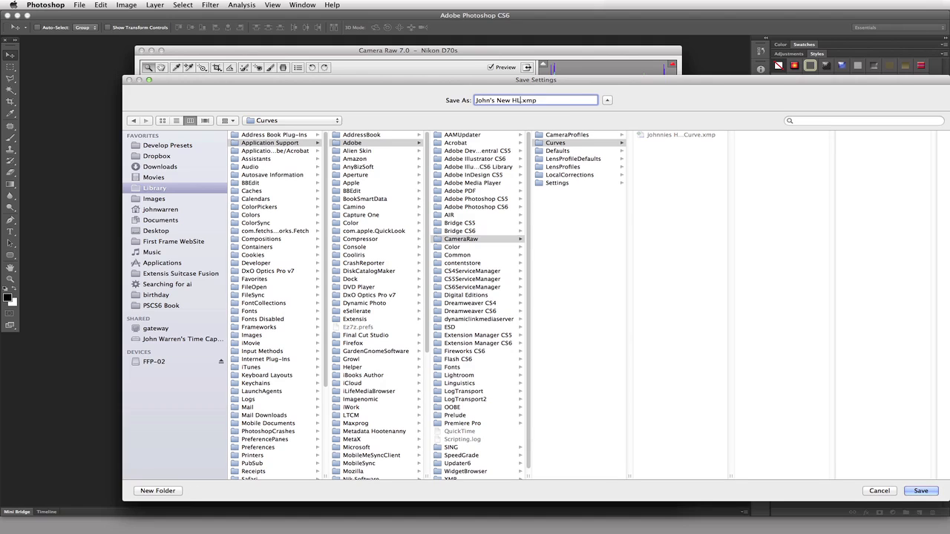
pyautogui.press('Return')
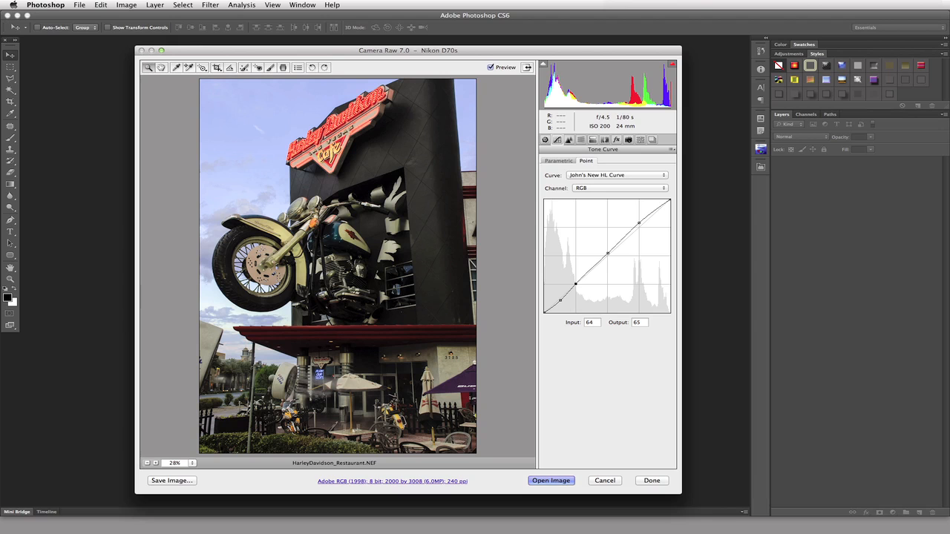
pyautogui.click(660, 177)
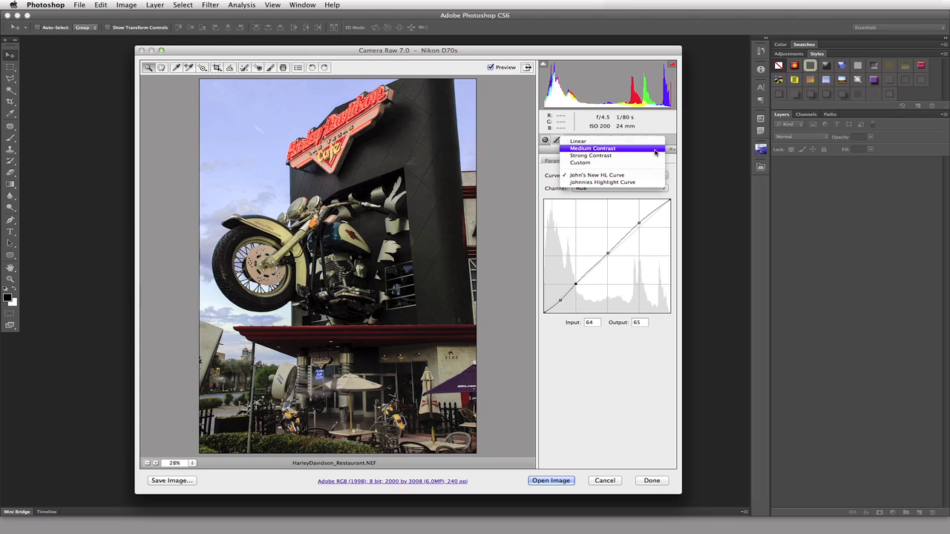
pyautogui.click(658, 176)
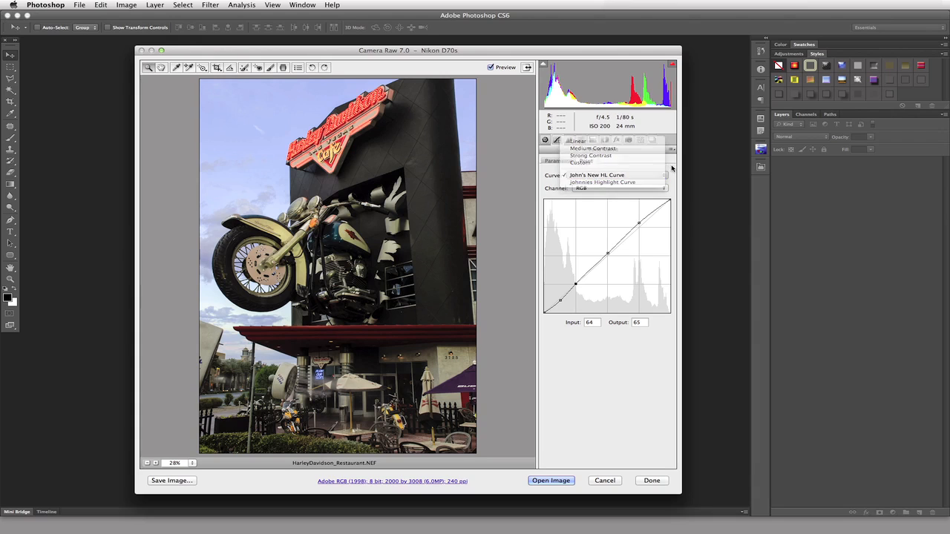